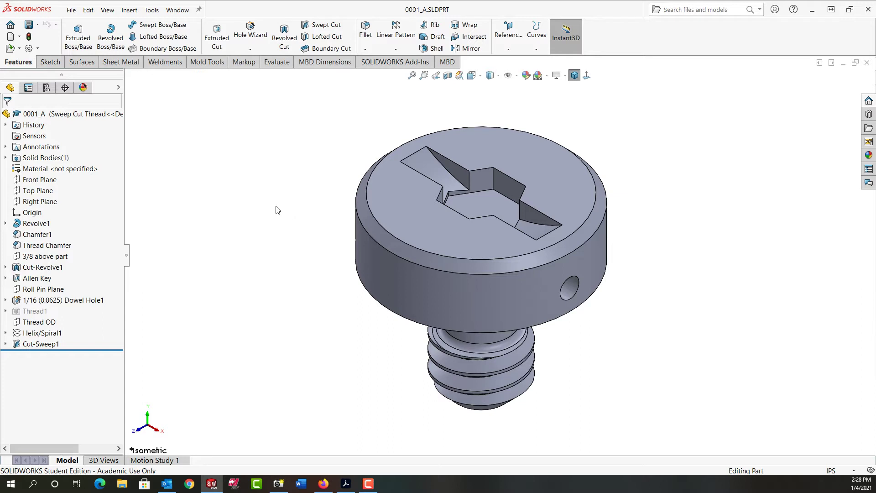
Step: Create a new assembly from the open part 0001_A using the ANSI-INCH assembly template
{"action": "left_click", "coordinate": [71, 9]}
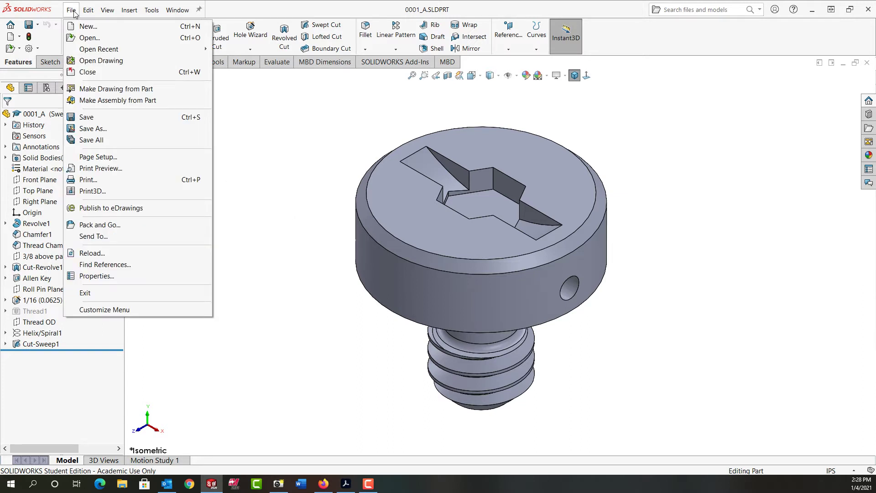
{"action": "left_click", "coordinate": [112, 101]}
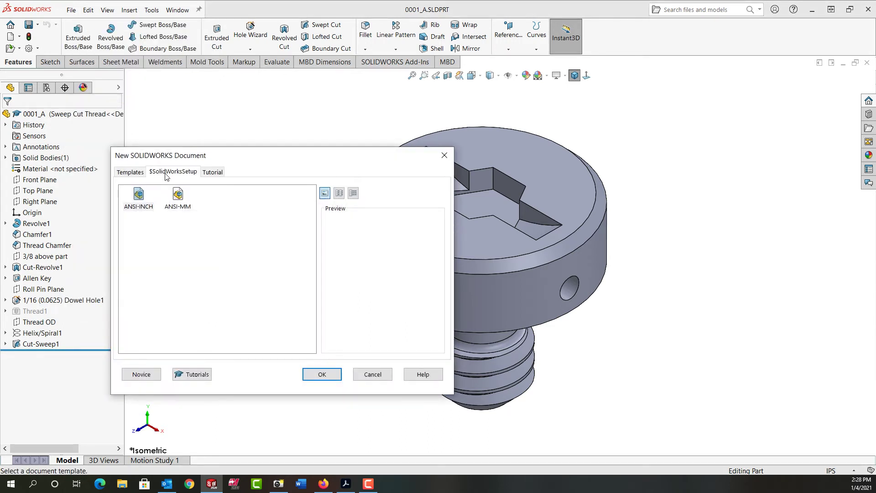
{"action": "left_click", "coordinate": [143, 208]}
{"action": "left_click", "coordinate": [321, 376]}
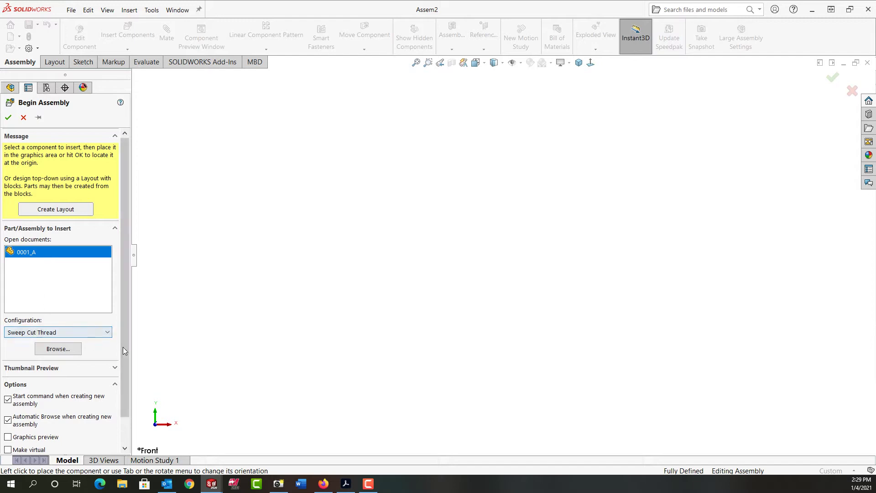
Step: Expand the thumbnail preview, view the part's Default configuration in it, and set the configuration back to Sweep Cut Thread
{"action": "scroll", "coordinate": [125, 349], "scroll_direction": "down", "scroll_amount": 1}
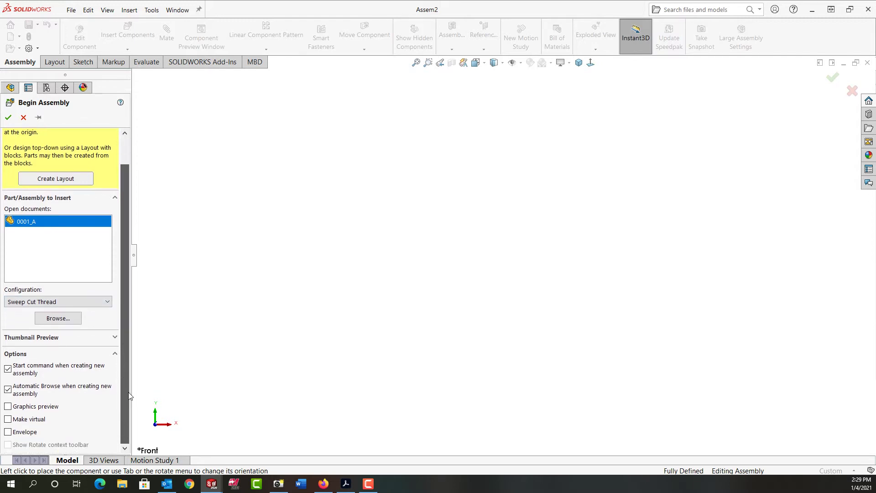
{"action": "left_click", "coordinate": [43, 303]}
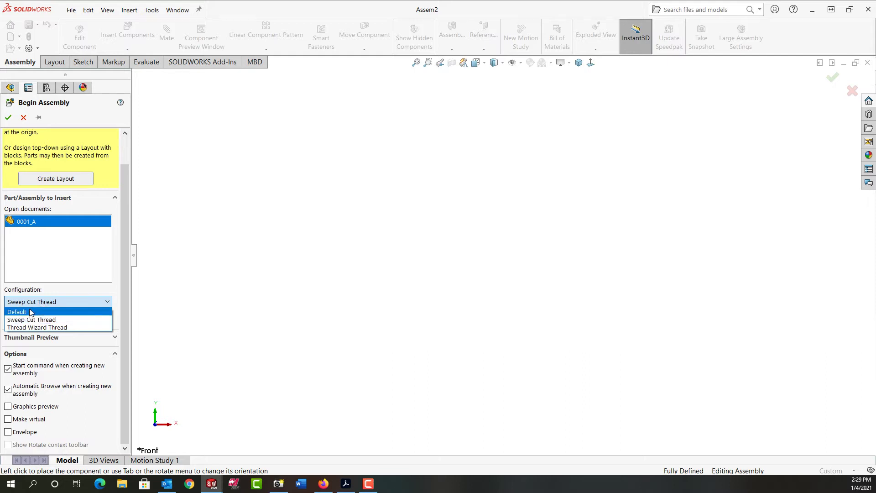
{"action": "left_click", "coordinate": [25, 312]}
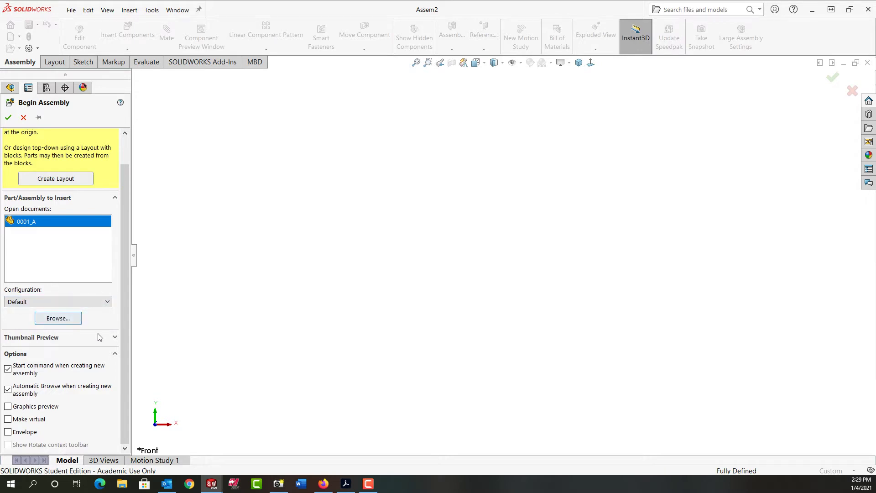
{"action": "left_click", "coordinate": [115, 338]}
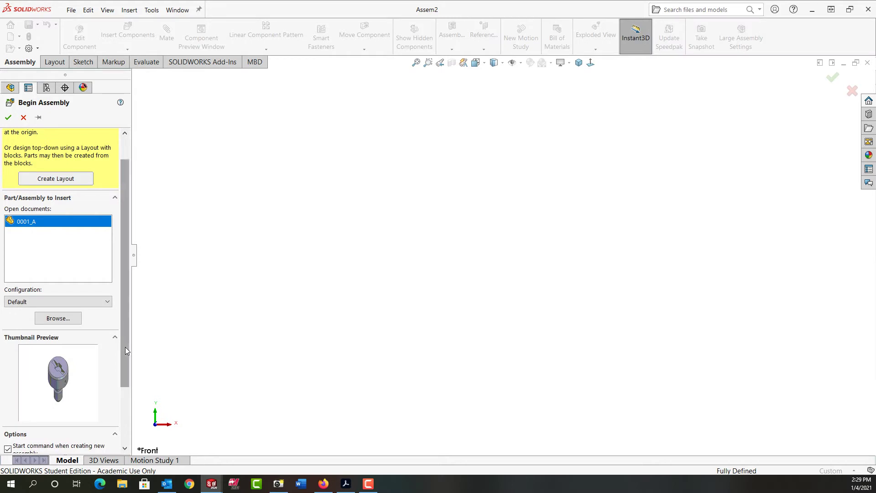
{"action": "left_click_drag", "start_coordinate": [126, 347], "coordinate": [125, 409]}
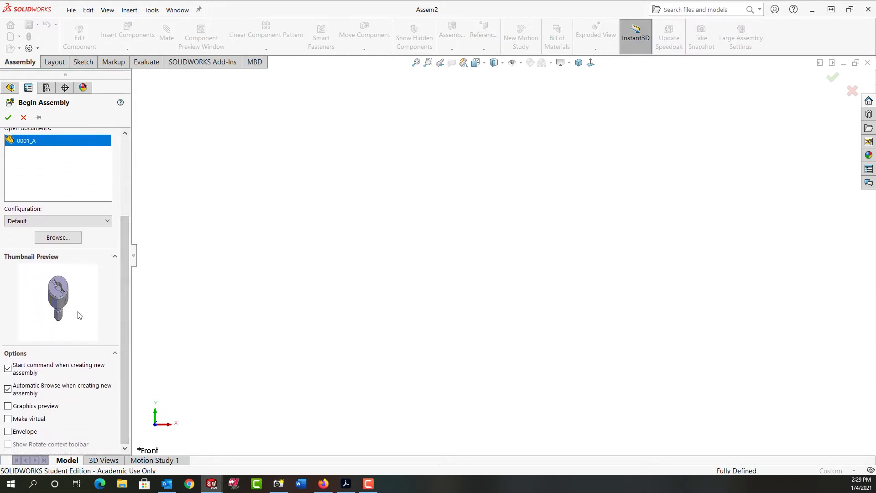
{"action": "scroll", "coordinate": [114, 226], "scroll_direction": "down", "scroll_amount": 1}
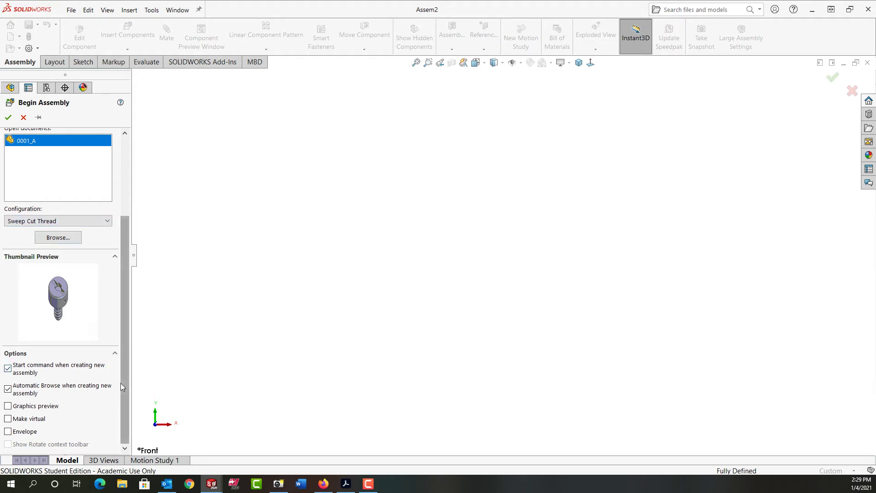
Step: Turn on the graphics preview and display the part shaded with edges in the isometric view
{"action": "left_click", "coordinate": [8, 407]}
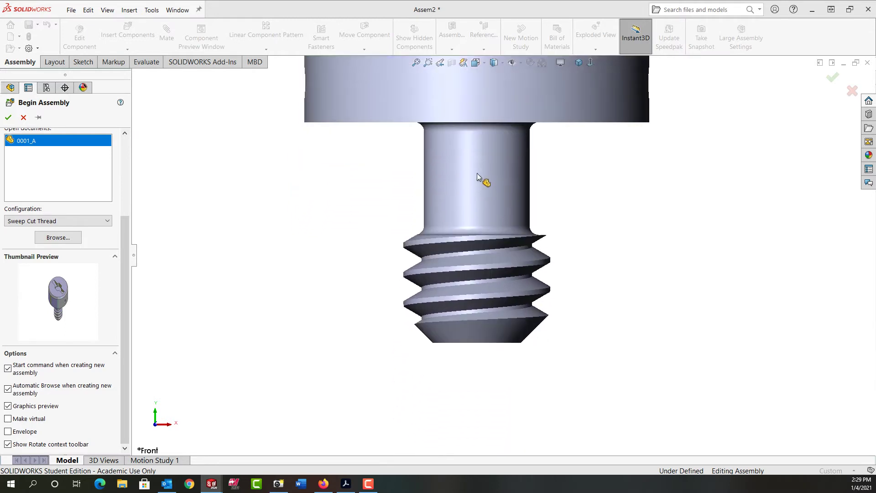
{"action": "left_click", "coordinate": [501, 65]}
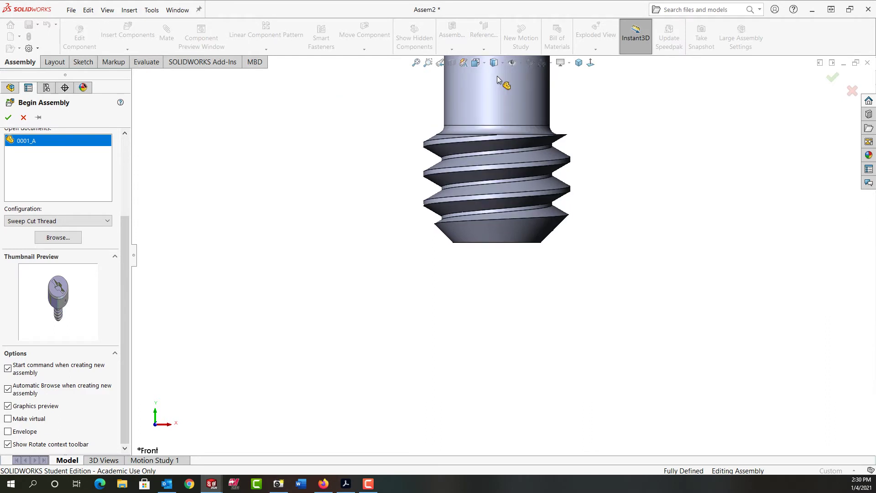
{"action": "left_click", "coordinate": [580, 63]}
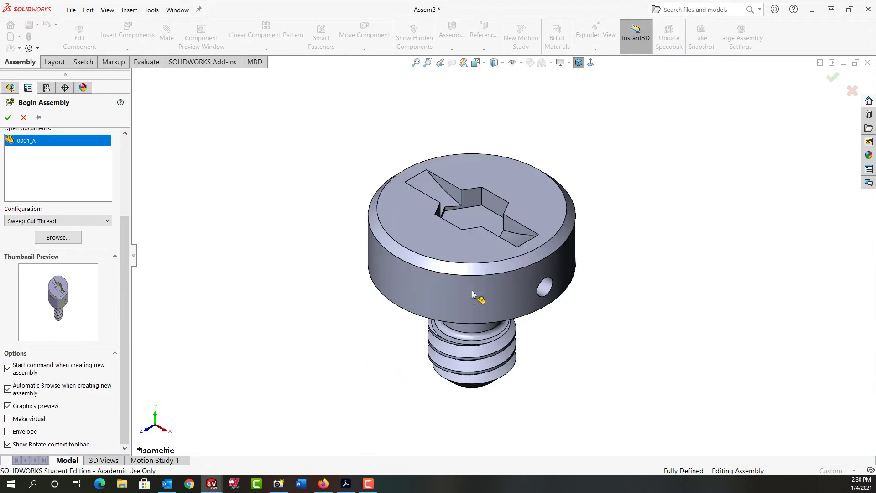
Step: Rotate the previewed part through a full turn in 90-degree increments and place it head-up in the assembly
{"action": "key", "text": "Tab"}
{"action": "key", "text": "Tab"}
{"action": "key", "text": "Tab"}
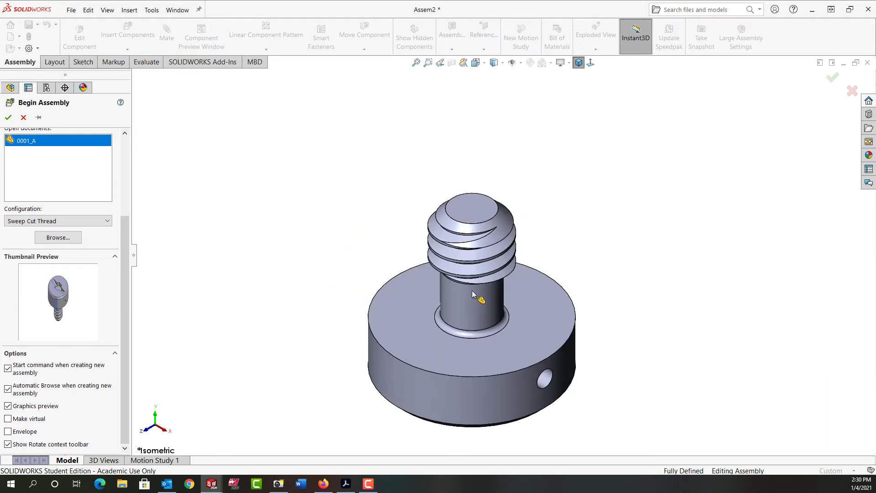
{"action": "key", "text": "Tab"}
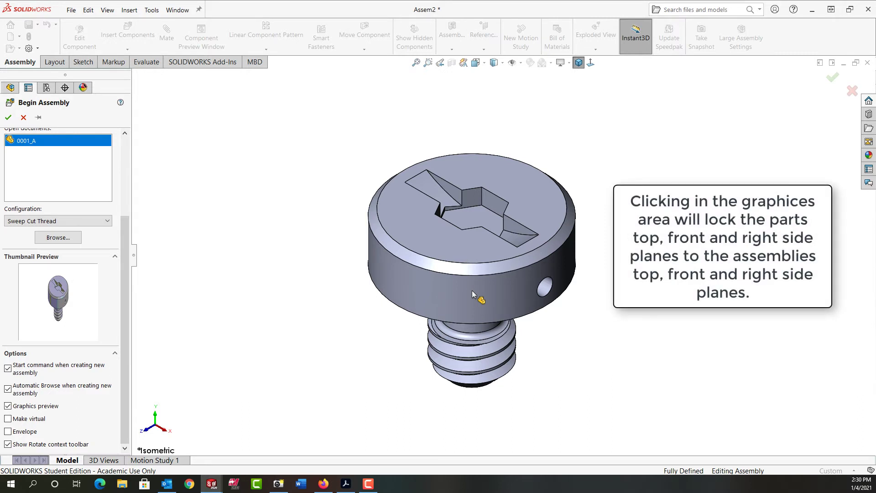
{"action": "left_click", "coordinate": [472, 291]}
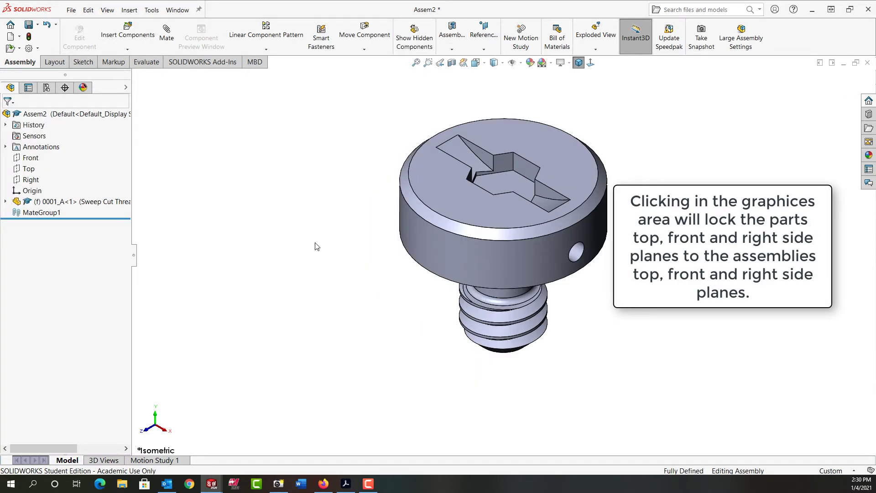
Step: Change the 0001_A component from fixed to floating and expand its feature tree to reach its planes
{"action": "right_click", "coordinate": [65, 205]}
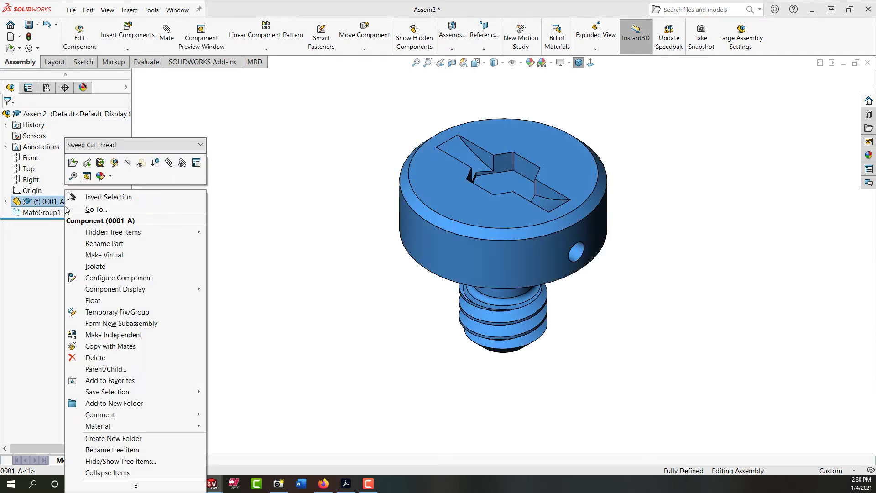
{"action": "left_click", "coordinate": [96, 302]}
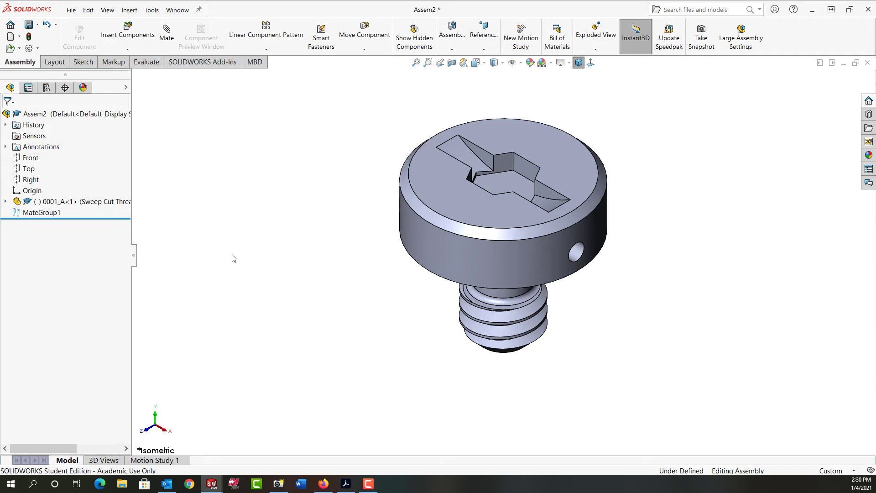
{"action": "left_click", "coordinate": [5, 201]}
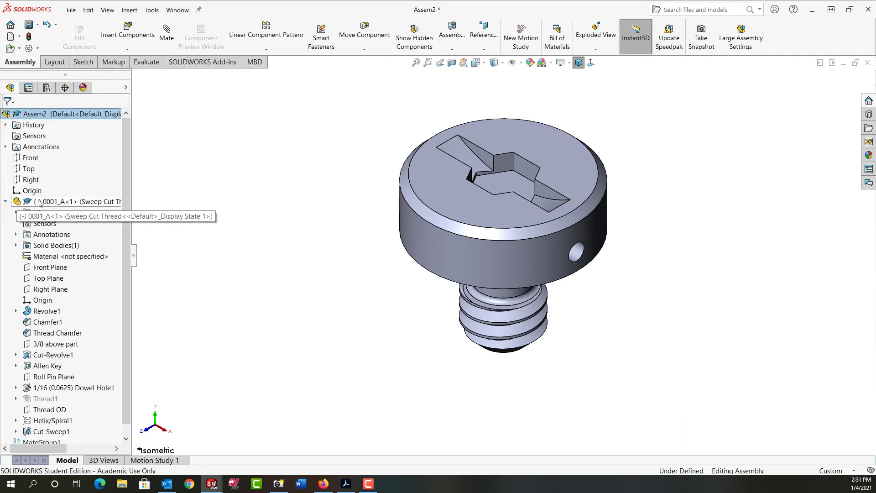
{"action": "left_click", "coordinate": [30, 158]}
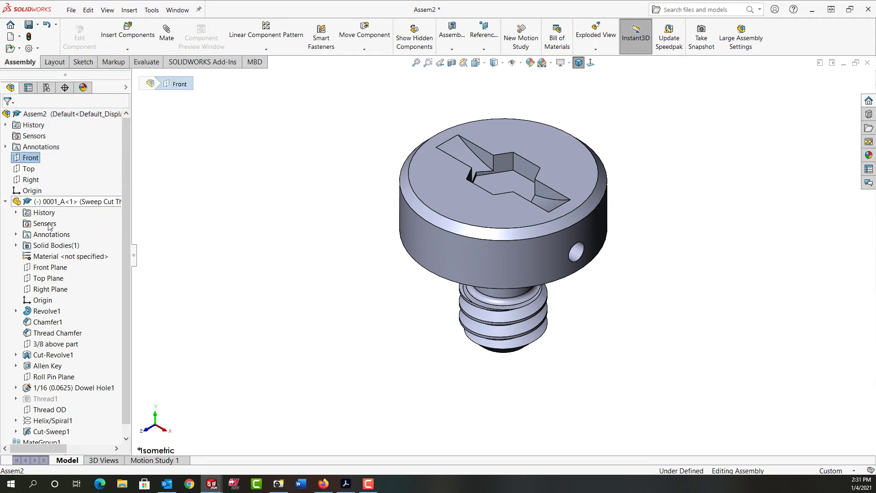
{"action": "left_click", "coordinate": [166, 274]}
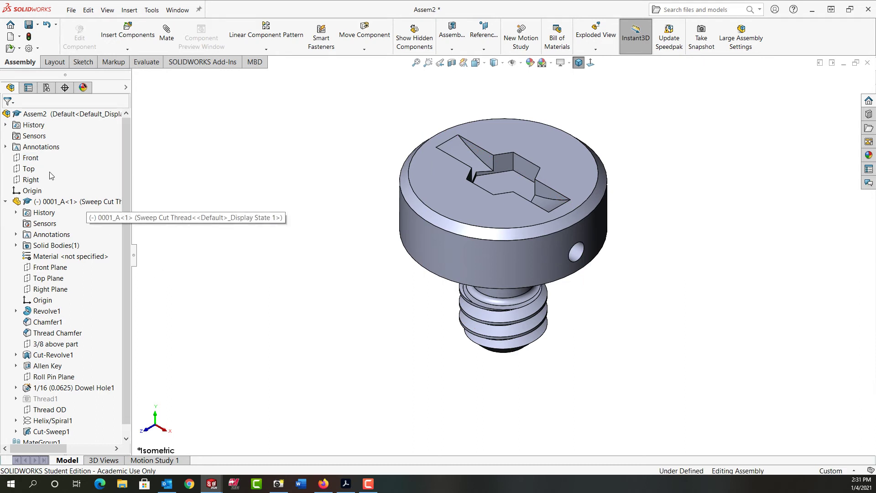
Step: Mate the assembly's Front plane coincident with the Front Plane of component 0001_A
{"action": "left_click", "coordinate": [31, 158]}
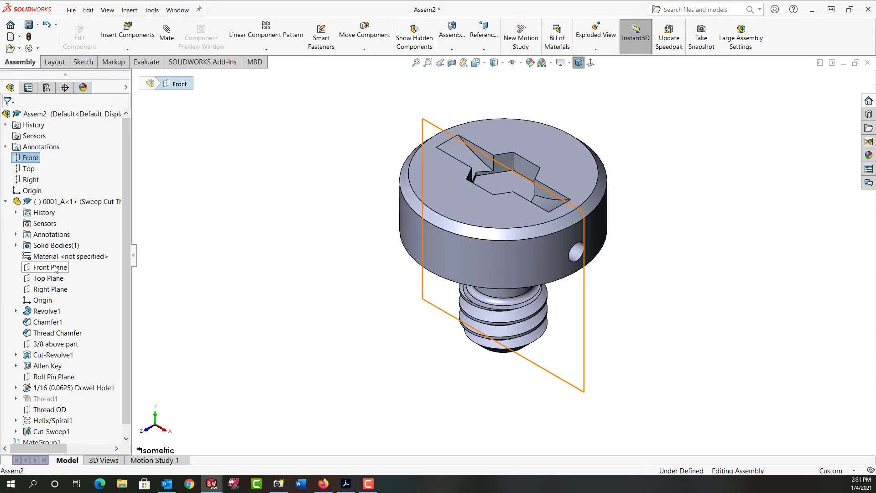
{"action": "left_click", "coordinate": [50, 268], "text": "ctrl"}
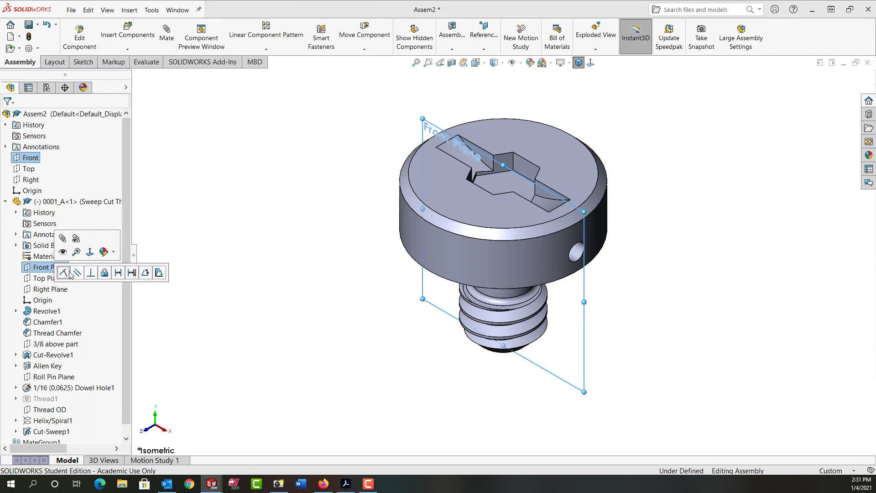
{"action": "left_click", "coordinate": [64, 273]}
Step: Mate the assembly's Top plane coincident with the Top Plane of component 0001_A
{"action": "left_click", "coordinate": [28, 169]}
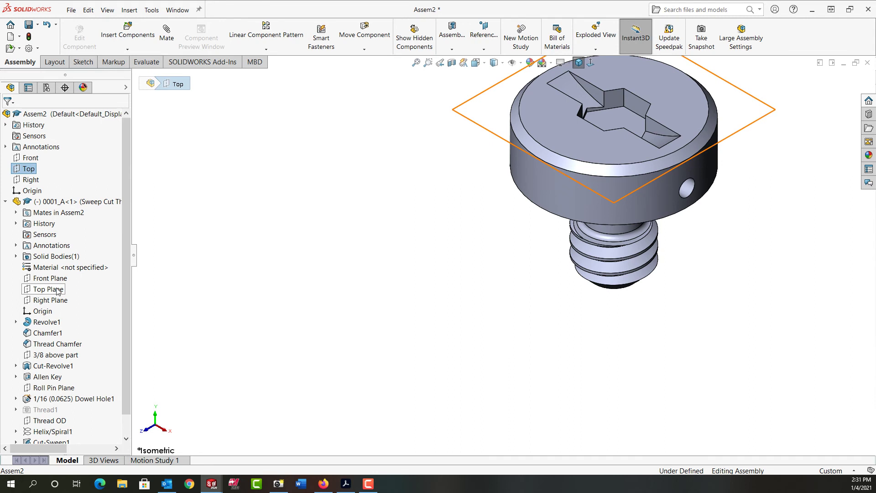
{"action": "left_click", "coordinate": [48, 289]}
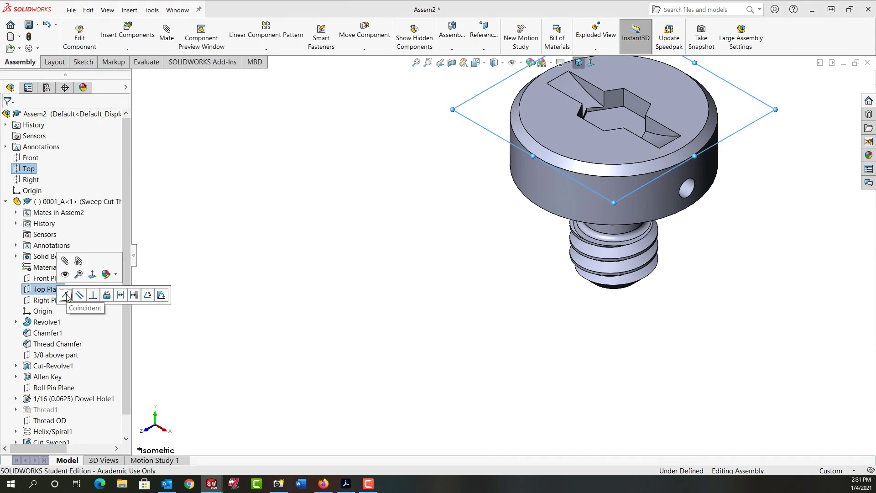
{"action": "left_click", "coordinate": [66, 295]}
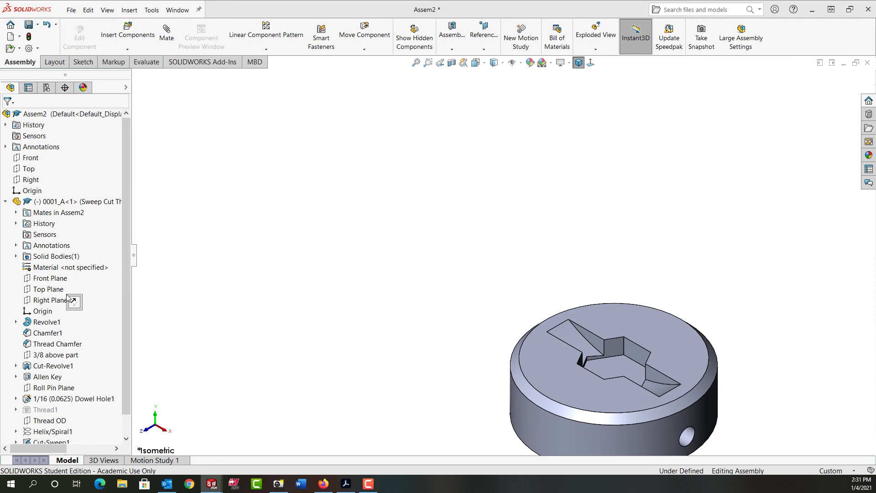
Step: Mate the assembly's Right plane coincident with the Right Plane of component 0001_A
{"action": "left_click", "coordinate": [28, 181]}
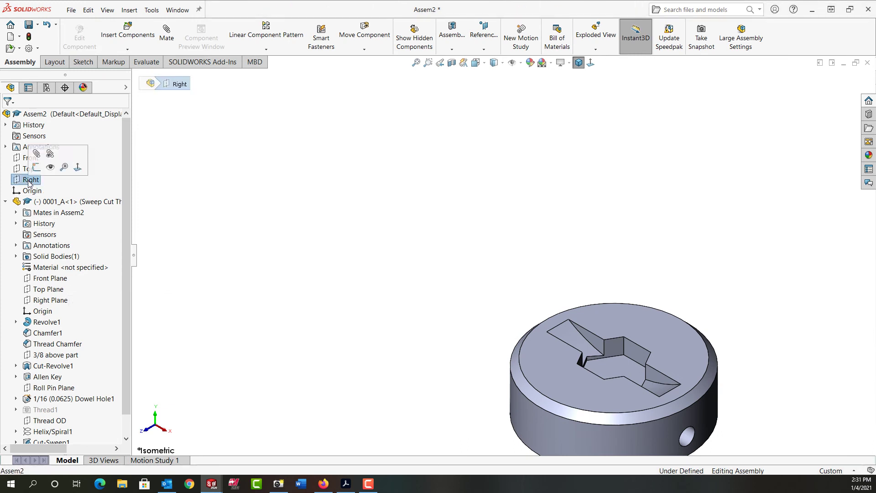
{"action": "left_click", "coordinate": [58, 302], "text": "ctrl"}
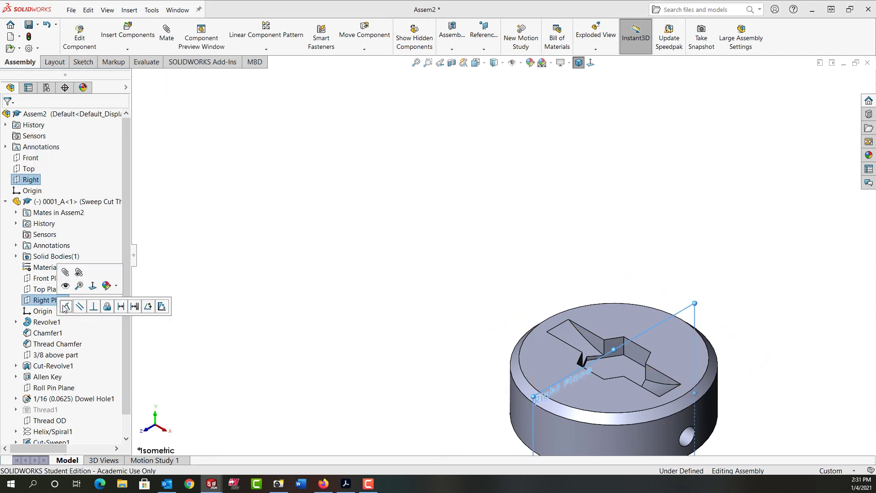
{"action": "left_click", "coordinate": [66, 306]}
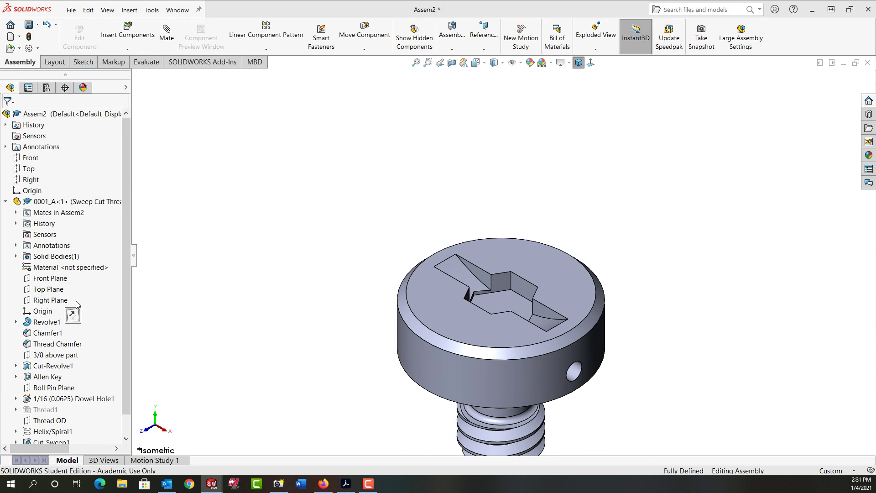
Step: Fit the whole screw in view and collapse all items in the assembly's feature tree
{"action": "left_click", "coordinate": [417, 64]}
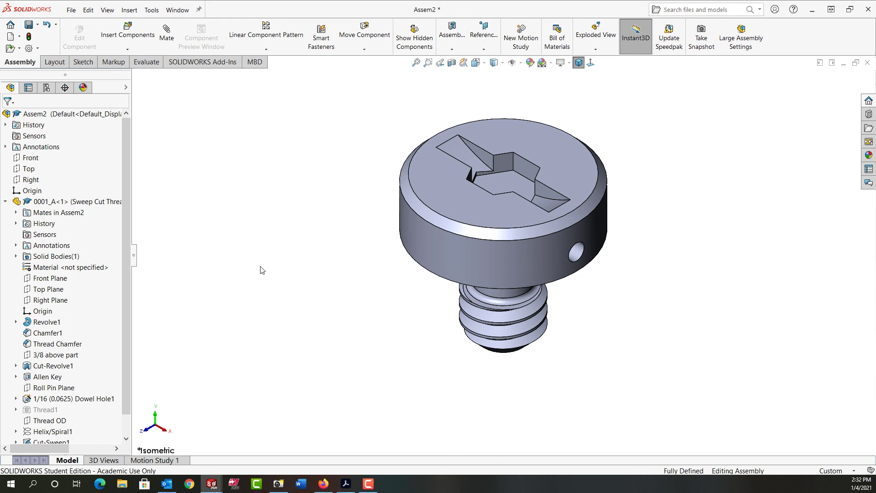
{"action": "right_click", "coordinate": [96, 162]}
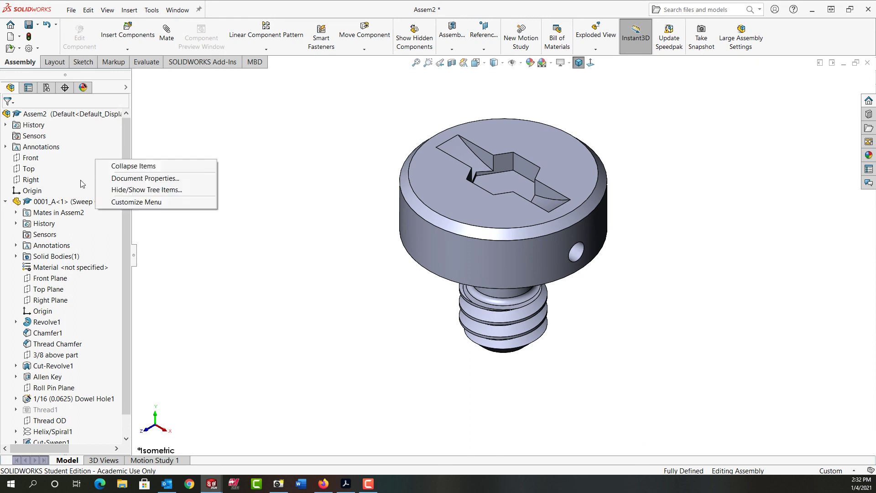
{"action": "left_click", "coordinate": [117, 167]}
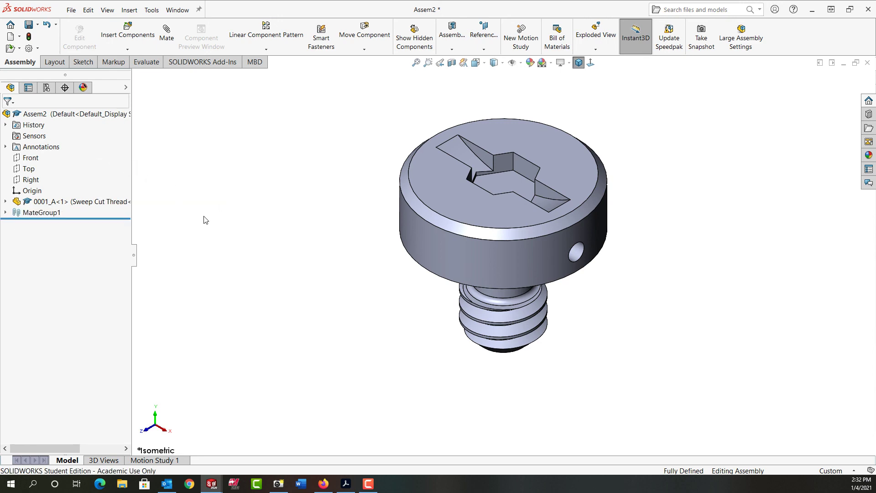